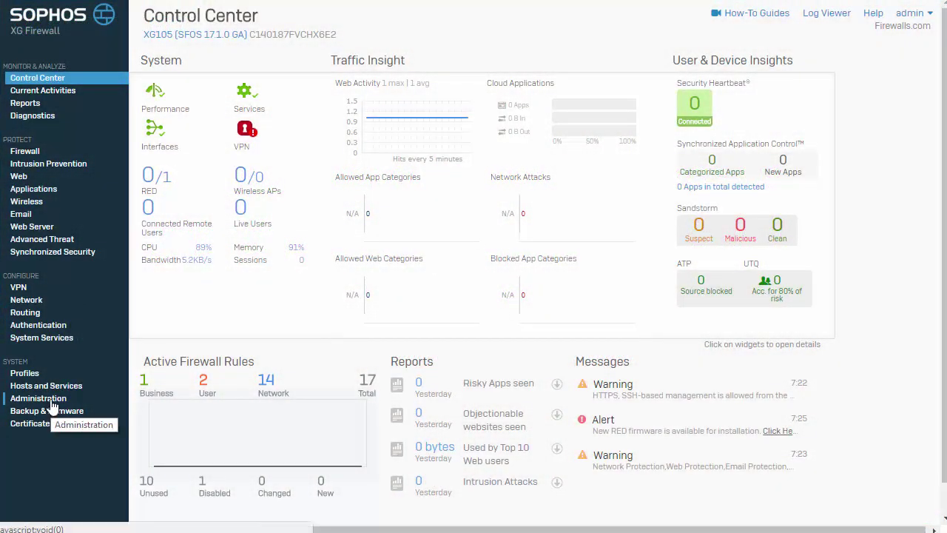
- Go to Administration > Device Access and review the Local Service ACL table and exception rules
{"action": "left_click", "coordinate": [52, 401]}
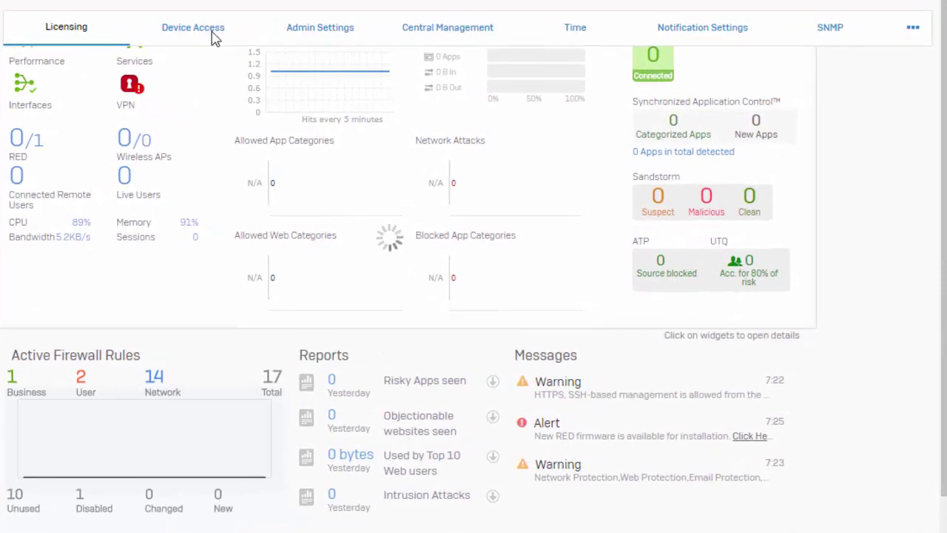
{"action": "left_click", "coordinate": [216, 36]}
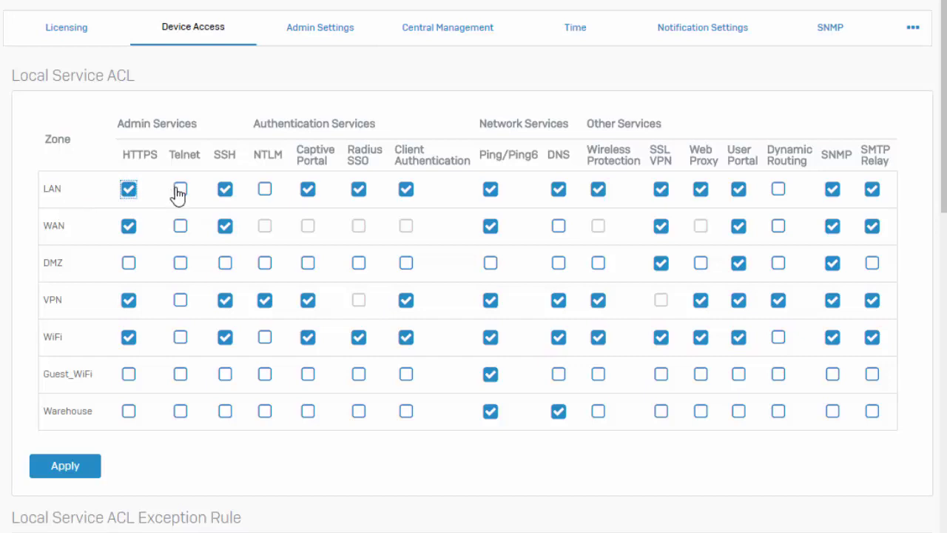
{"action": "scroll", "coordinate": [422, 217], "scroll_direction": "down", "scroll_amount": 4}
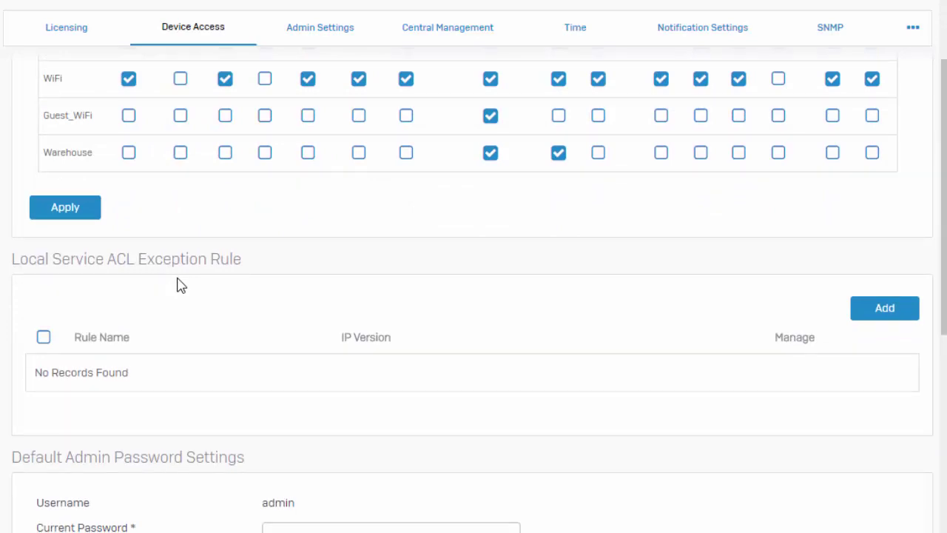
{"action": "scroll", "coordinate": [178, 286], "scroll_direction": "up", "scroll_amount": 4}
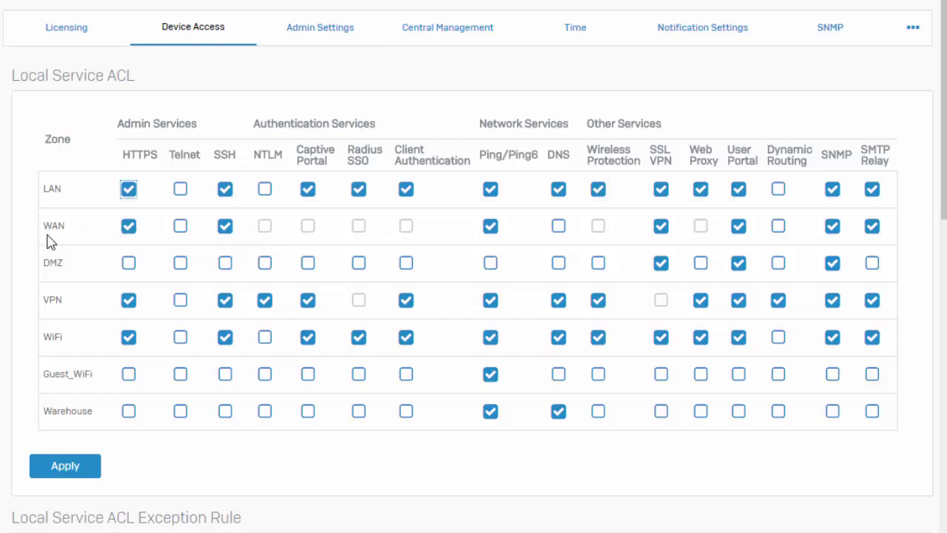
{"action": "scroll", "coordinate": [264, 248], "scroll_direction": "down", "scroll_amount": 4}
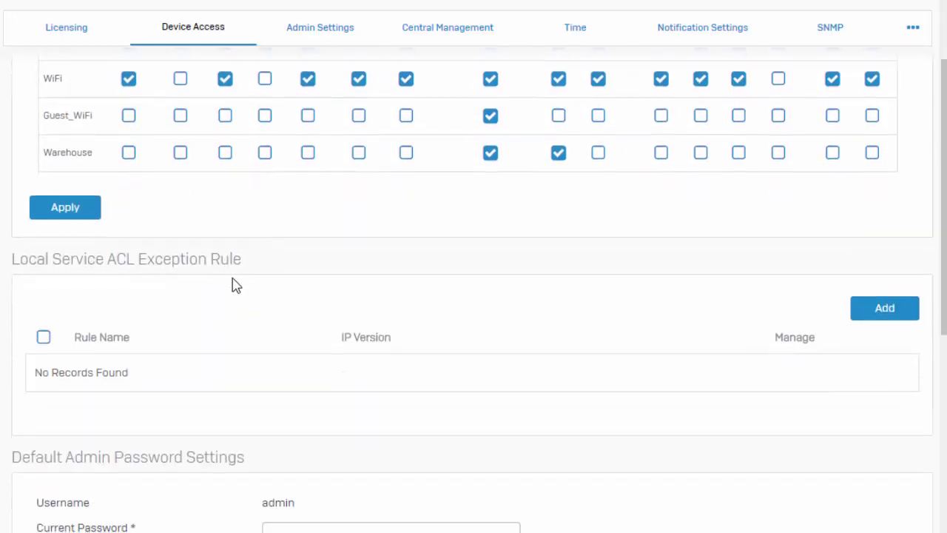
- Start a new exception rule named 'GW Monitoring' at Bottom position with source zone WAN
{"action": "left_click", "coordinate": [902, 312]}
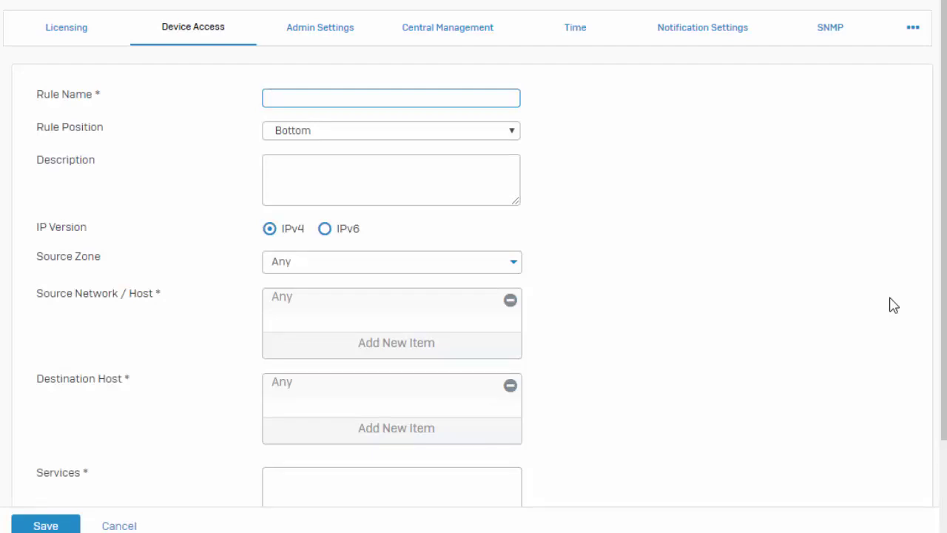
{"action": "type", "text": "GW Monitoring"}
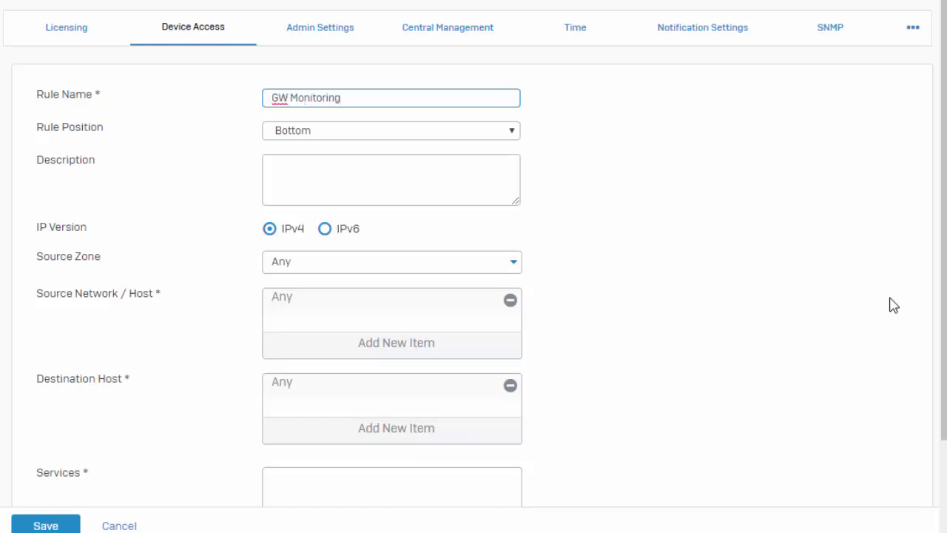
{"action": "left_click", "coordinate": [499, 131]}
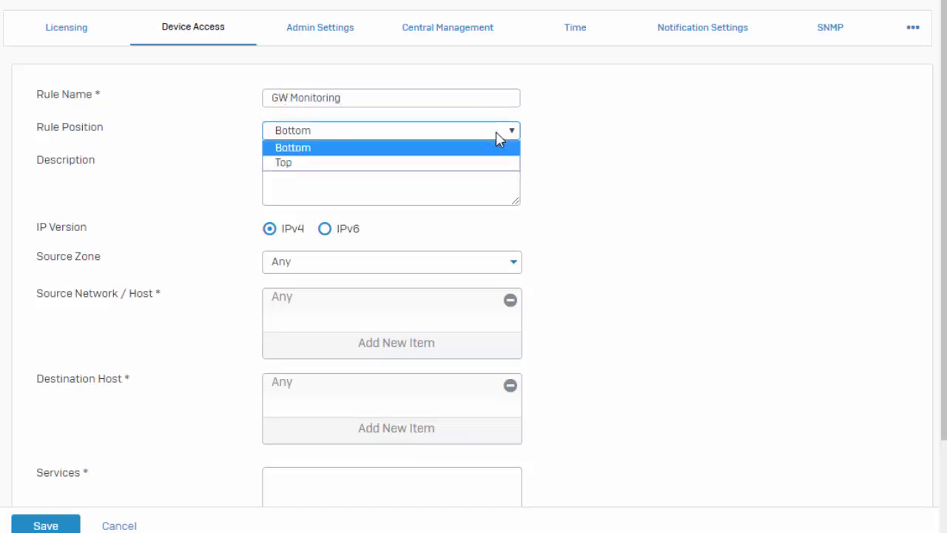
{"action": "left_click", "coordinate": [529, 142]}
{"action": "scroll", "coordinate": [529, 141], "scroll_direction": "down", "scroll_amount": 1}
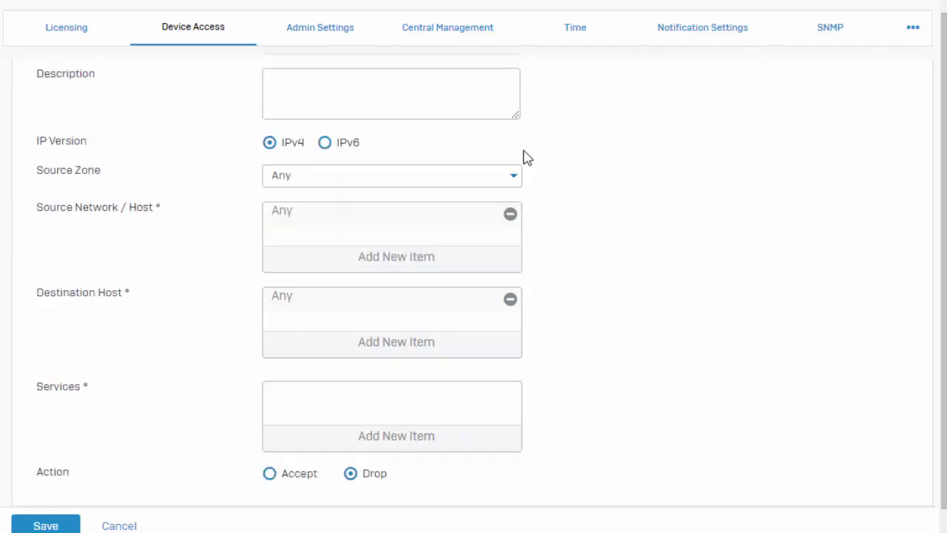
{"action": "left_click", "coordinate": [301, 181]}
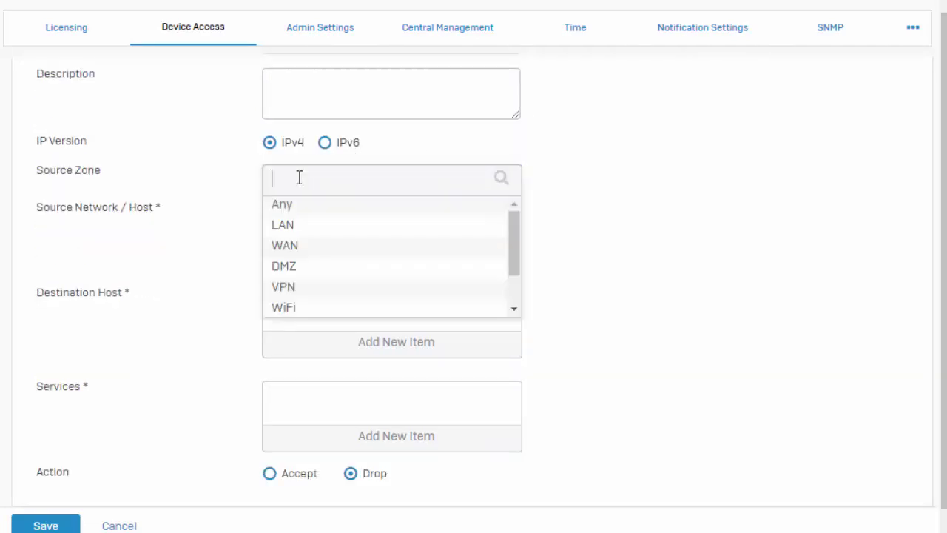
{"action": "left_click", "coordinate": [305, 244]}
- Replace Any with GW Monitoring Host as the rule's source network
{"action": "left_click", "coordinate": [510, 214]}
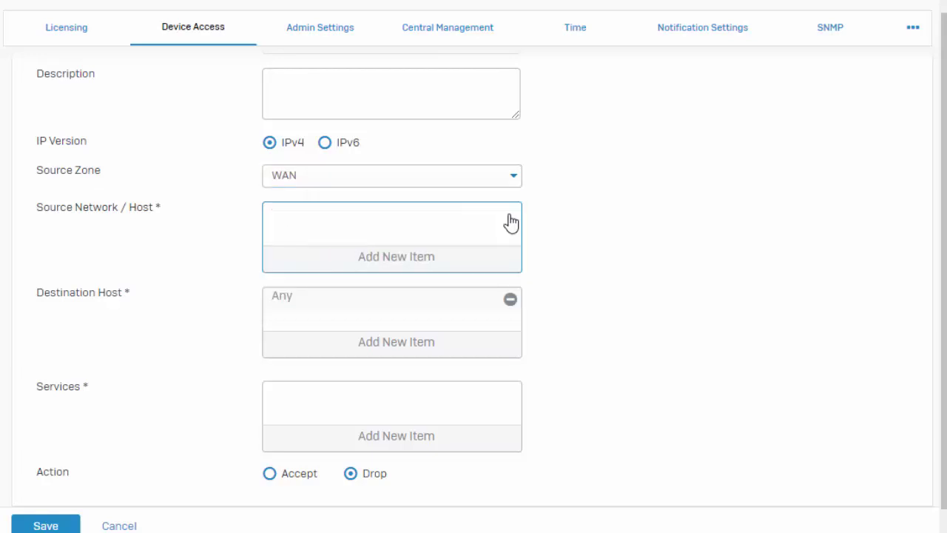
{"action": "left_click", "coordinate": [428, 259]}
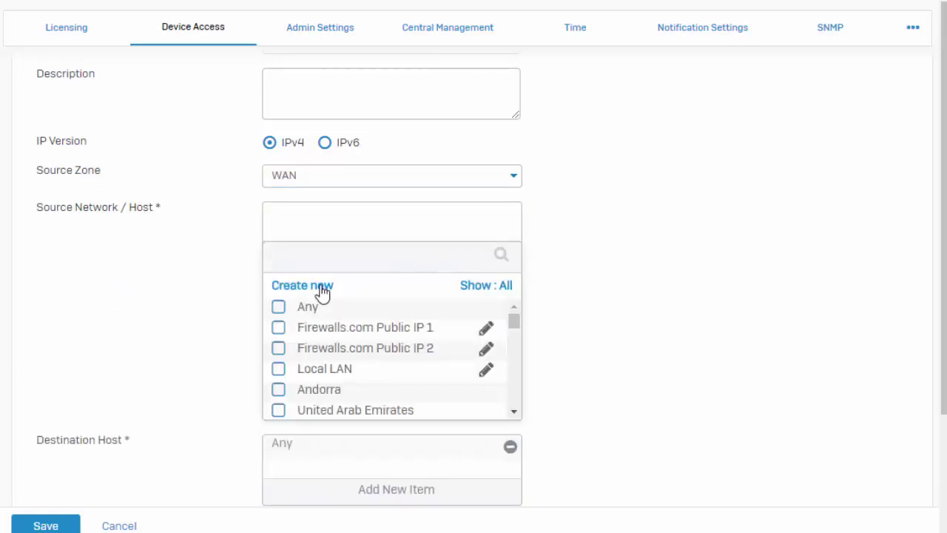
{"action": "scroll", "coordinate": [398, 323], "scroll_direction": "up", "scroll_amount": 1}
{"action": "type", "text": "gw"}
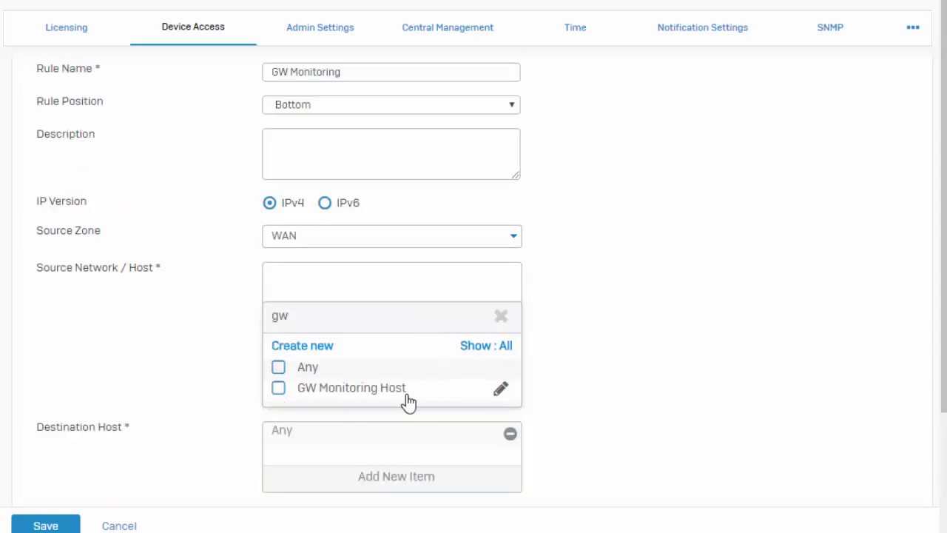
{"action": "left_click", "coordinate": [402, 391]}
{"action": "left_click", "coordinate": [395, 422]}
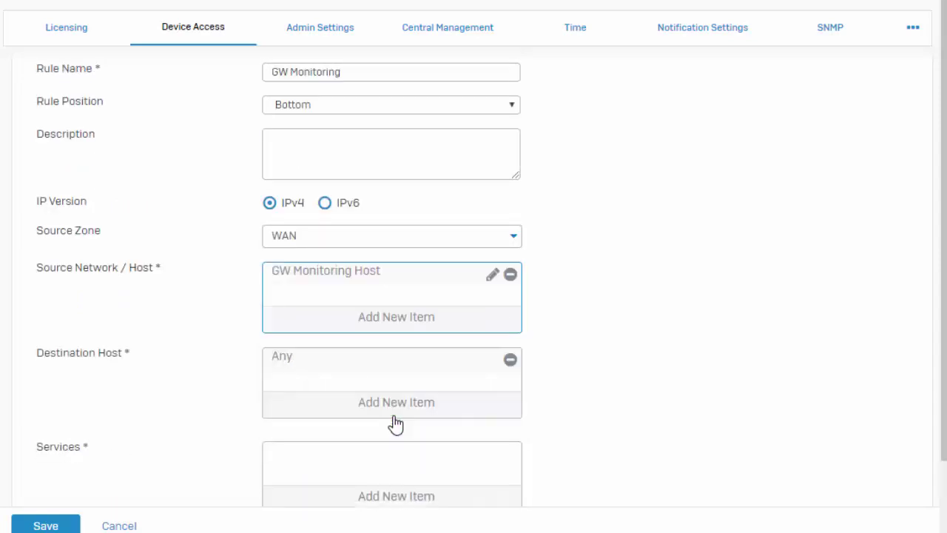
- Set destination #Port2, service Ping/Ping6, action Accept, and save the rule
{"action": "left_click", "coordinate": [392, 407]}
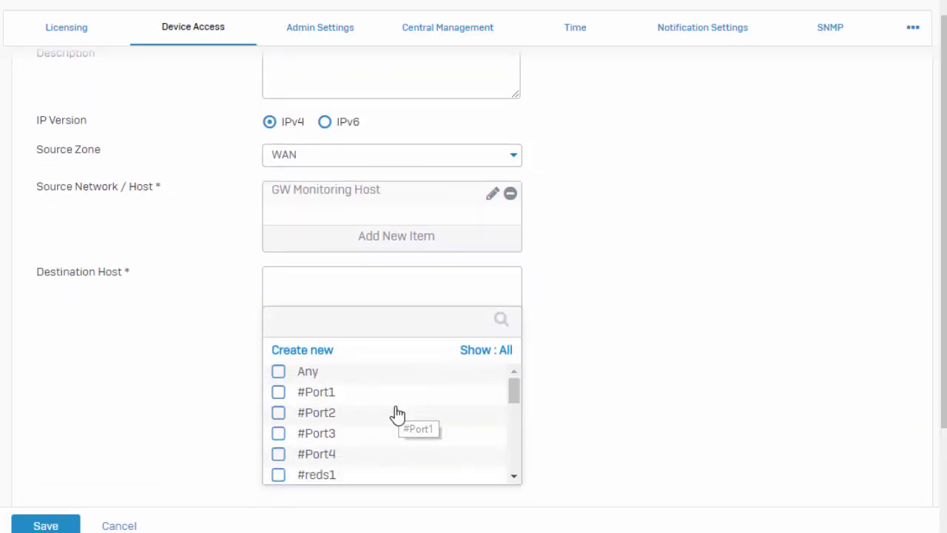
{"action": "left_click", "coordinate": [327, 423]}
{"action": "left_click", "coordinate": [343, 498]}
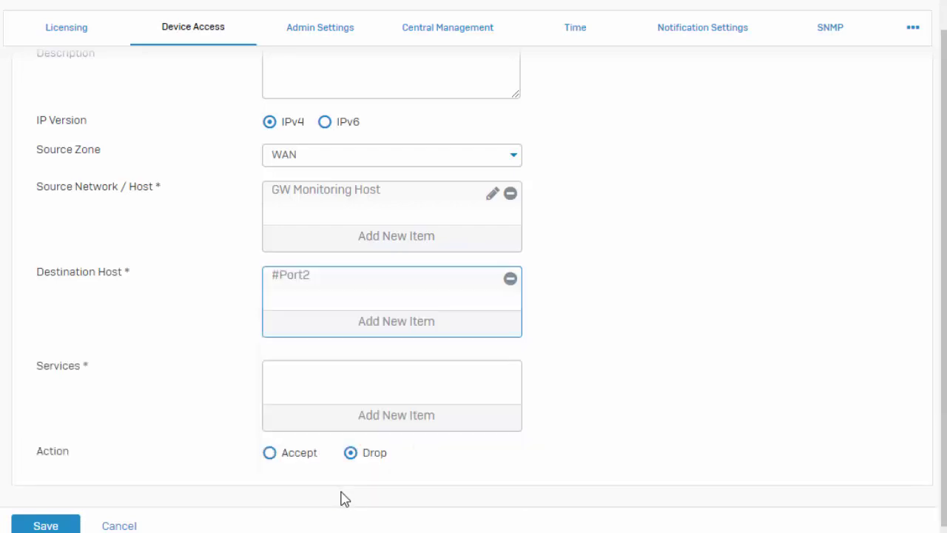
{"action": "left_click", "coordinate": [400, 431]}
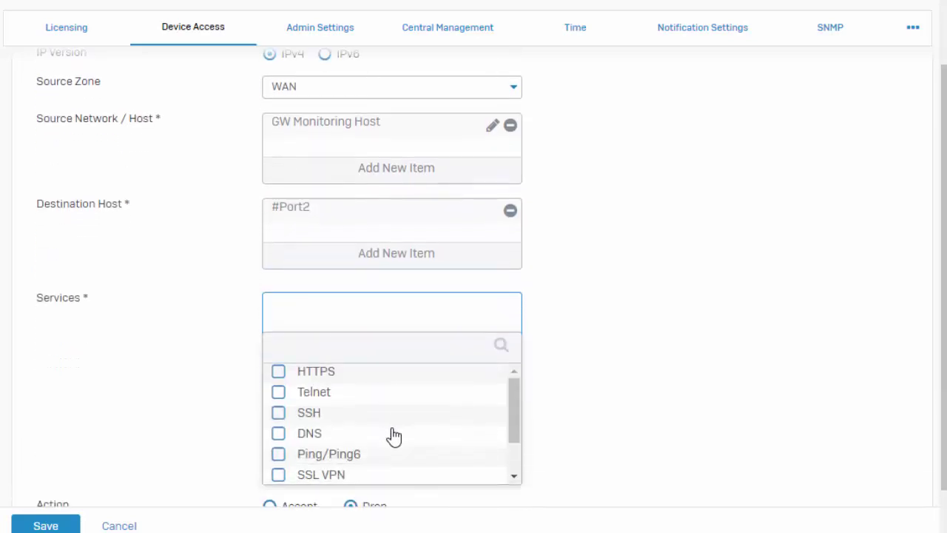
{"action": "left_click", "coordinate": [348, 460]}
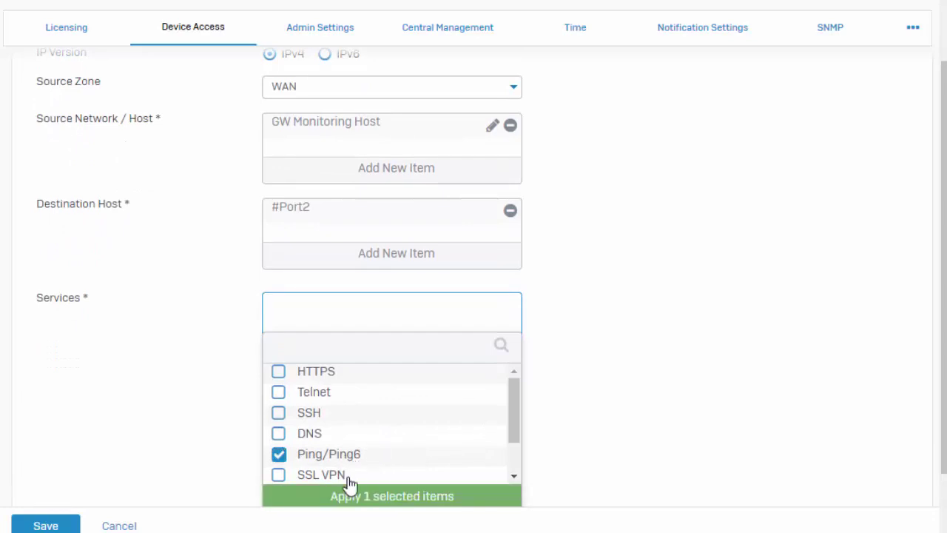
{"action": "left_click", "coordinate": [364, 500]}
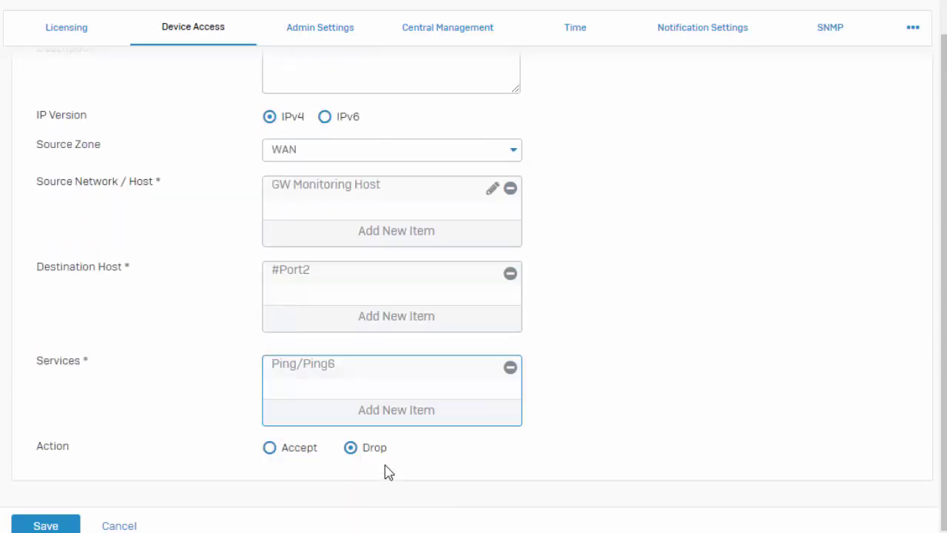
{"action": "left_click", "coordinate": [295, 452]}
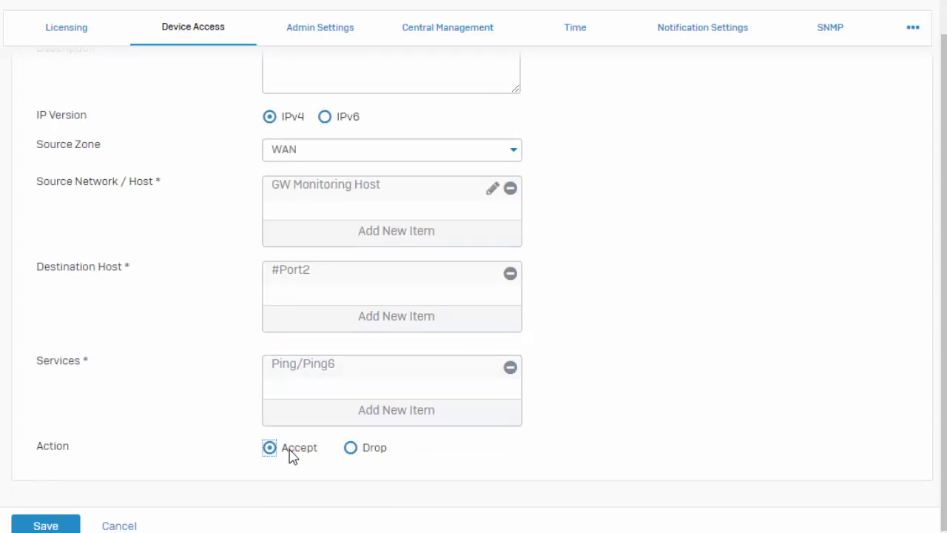
{"action": "left_click", "coordinate": [64, 526]}
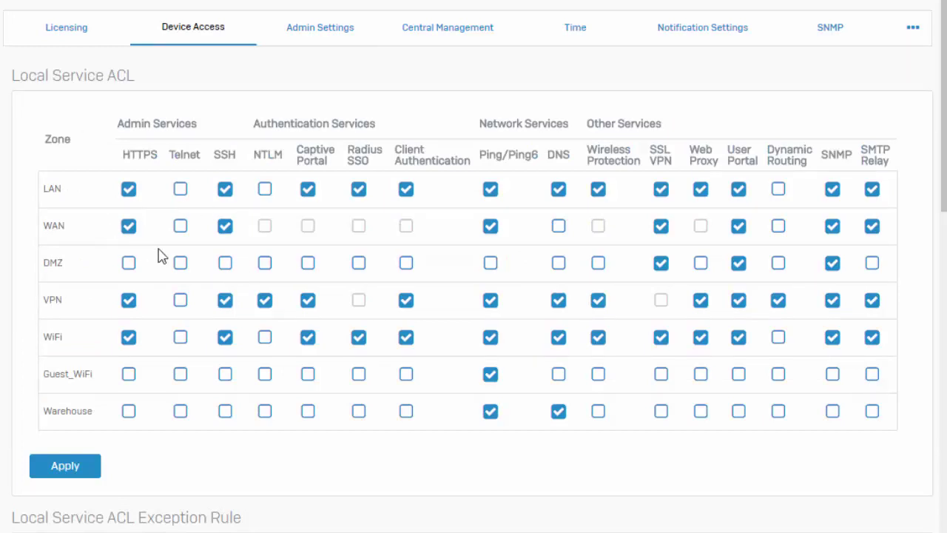
- Create rule 'Firewalls.com - Management' at Top with description 'Allows management of firewall to FW'
{"action": "scroll", "coordinate": [233, 250], "scroll_direction": "down", "scroll_amount": 3}
{"action": "left_click", "coordinate": [895, 400]}
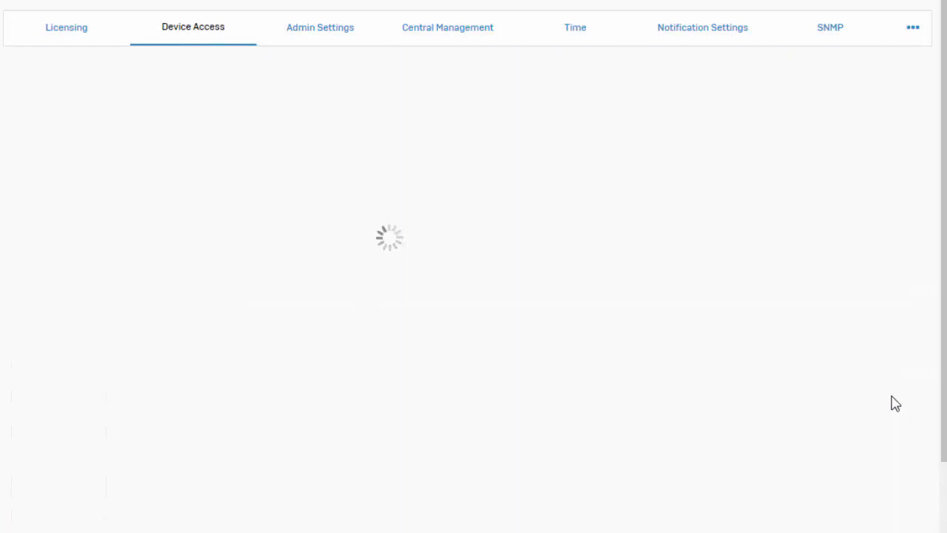
{"action": "type", "text": "Firewalls.com - Management"}
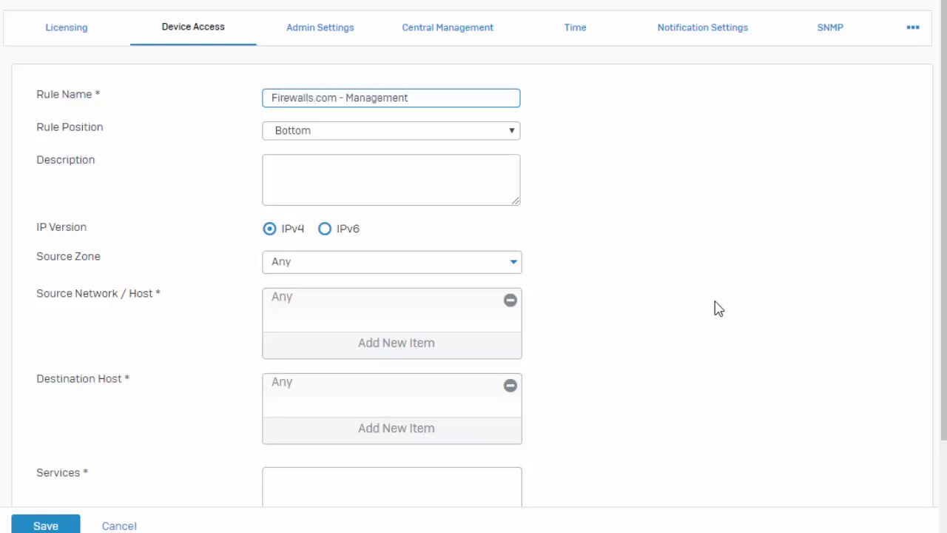
{"action": "left_click", "coordinate": [501, 135]}
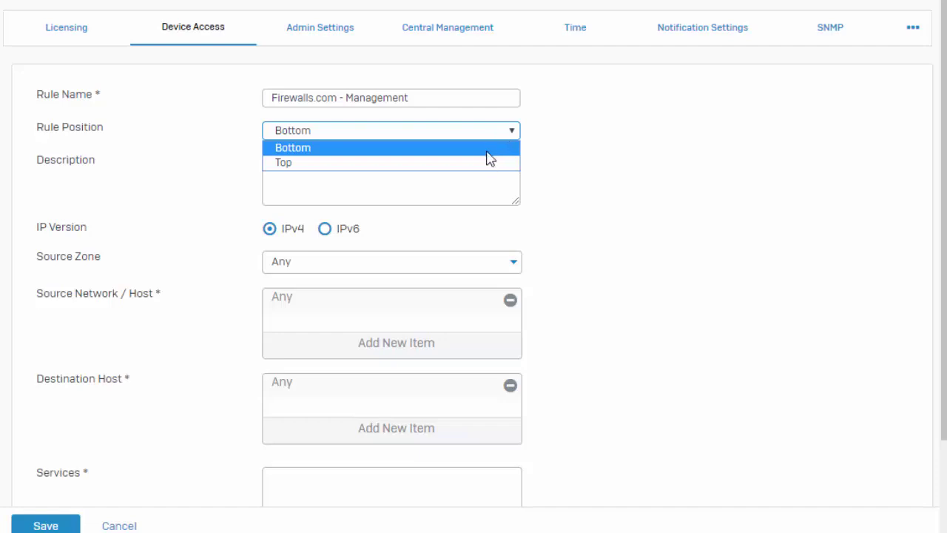
{"action": "left_click", "coordinate": [487, 162]}
{"action": "left_click", "coordinate": [493, 191]}
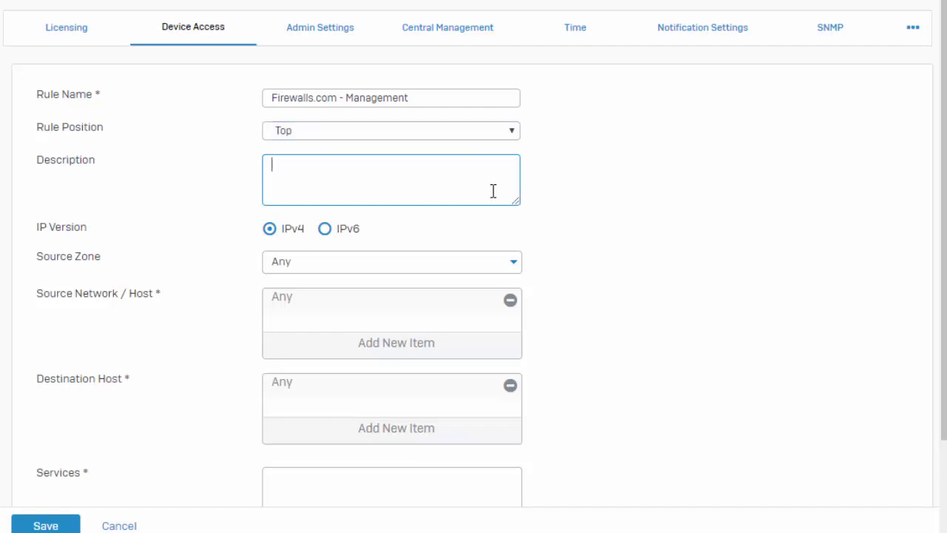
{"action": "type", "text": "Allows managem"}
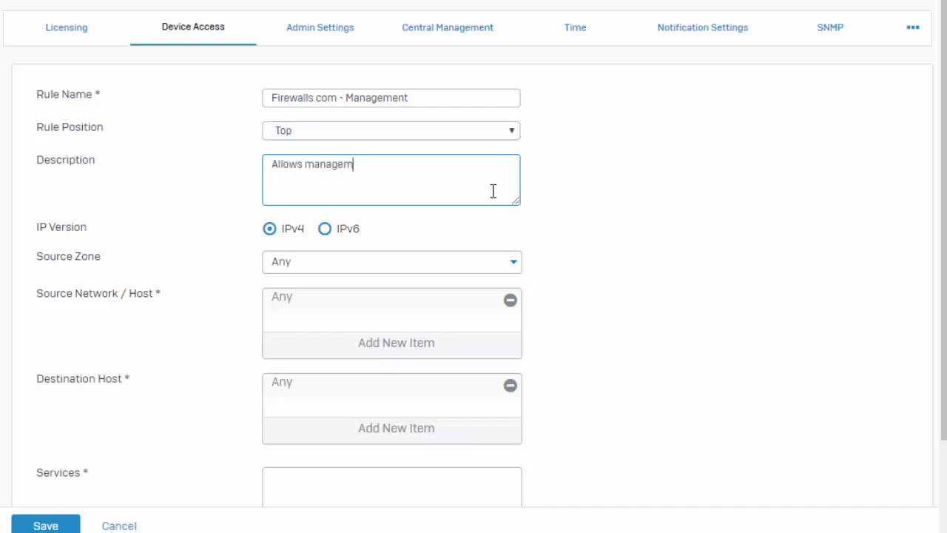
{"action": "type", "text": "ent of firewall to FWC"}
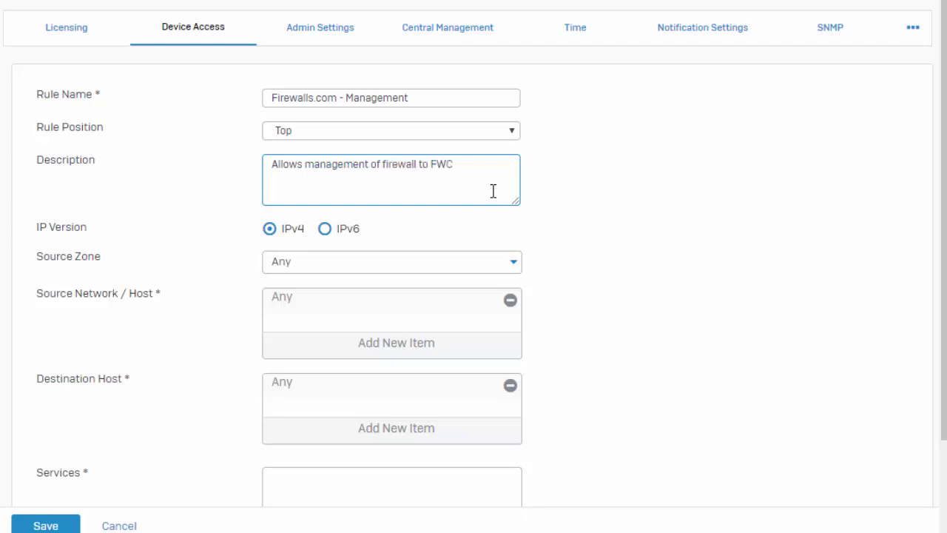
- Set source zone WAN and sources Firewalls.com Public IP 1 and Public IP 2
{"action": "left_click", "coordinate": [495, 264]}
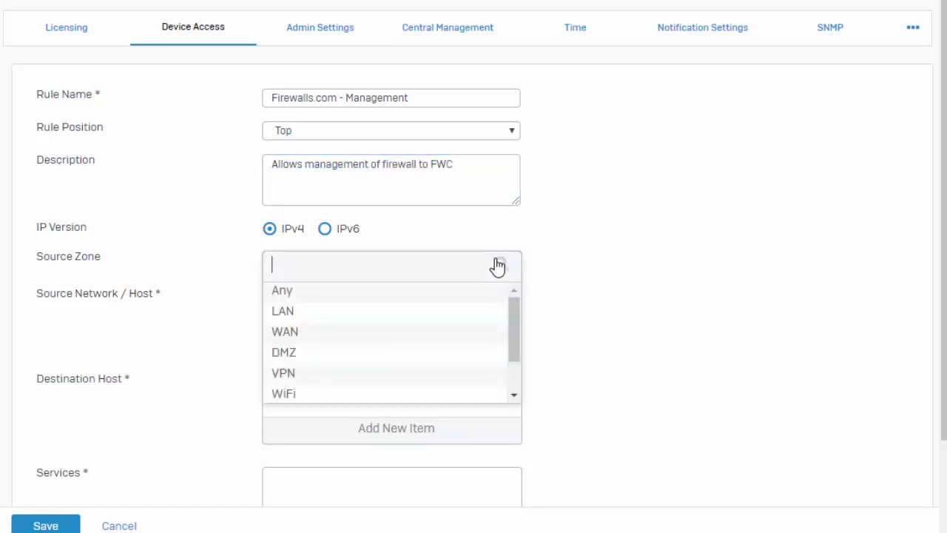
{"action": "left_click", "coordinate": [450, 333]}
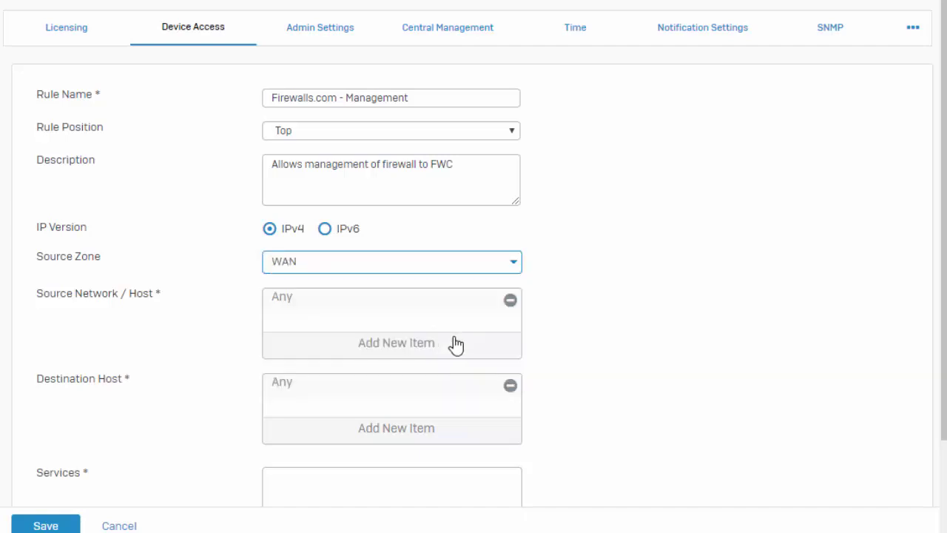
{"action": "left_click", "coordinate": [510, 300]}
{"action": "left_click", "coordinate": [401, 345]}
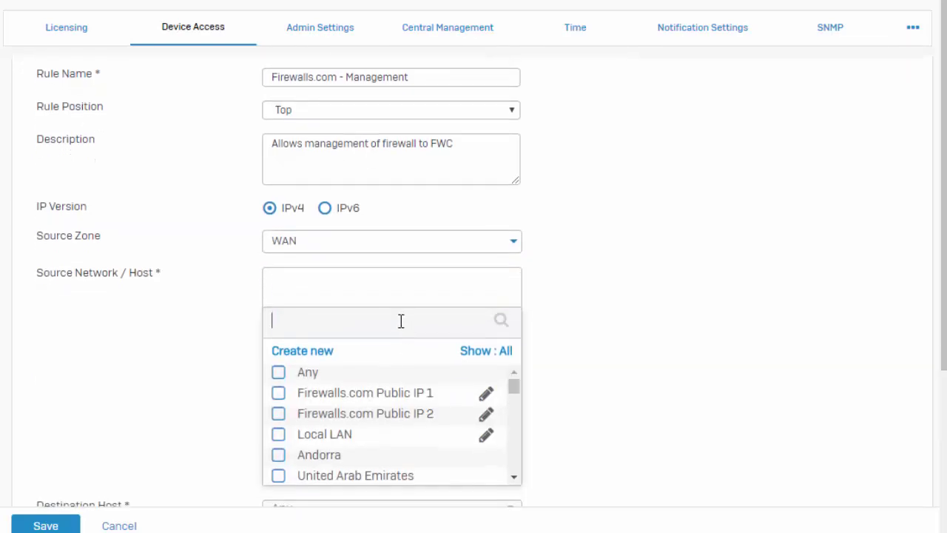
{"action": "left_click", "coordinate": [278, 391]}
{"action": "left_click", "coordinate": [278, 413]}
{"action": "left_click", "coordinate": [347, 497]}
- Set destination #Port2, services HTTPS and SSH, action Accept, and save the rule
{"action": "left_click", "coordinate": [442, 419]}
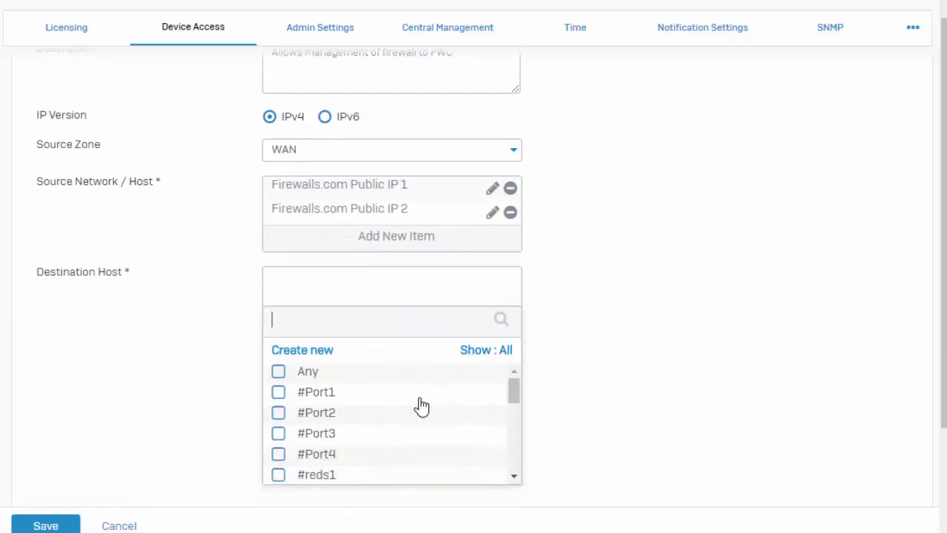
{"action": "left_click", "coordinate": [328, 414]}
{"action": "left_click", "coordinate": [373, 497]}
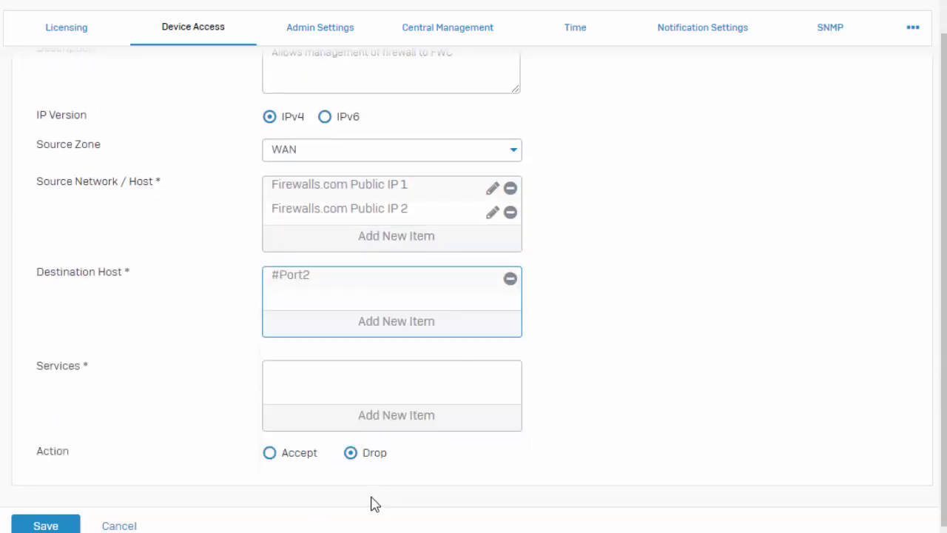
{"action": "left_click", "coordinate": [377, 416]}
{"action": "left_click", "coordinate": [279, 412]}
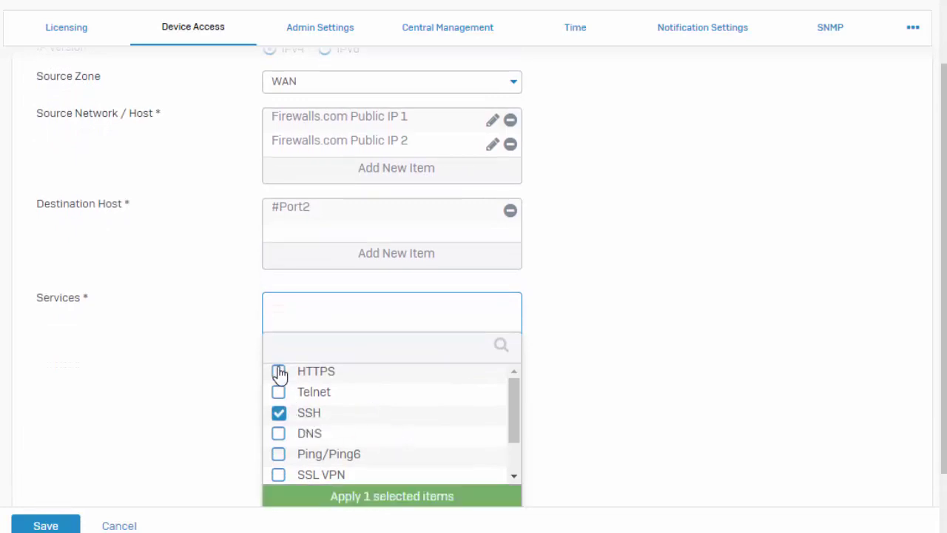
{"action": "left_click", "coordinate": [278, 371]}
{"action": "left_click", "coordinate": [345, 497]}
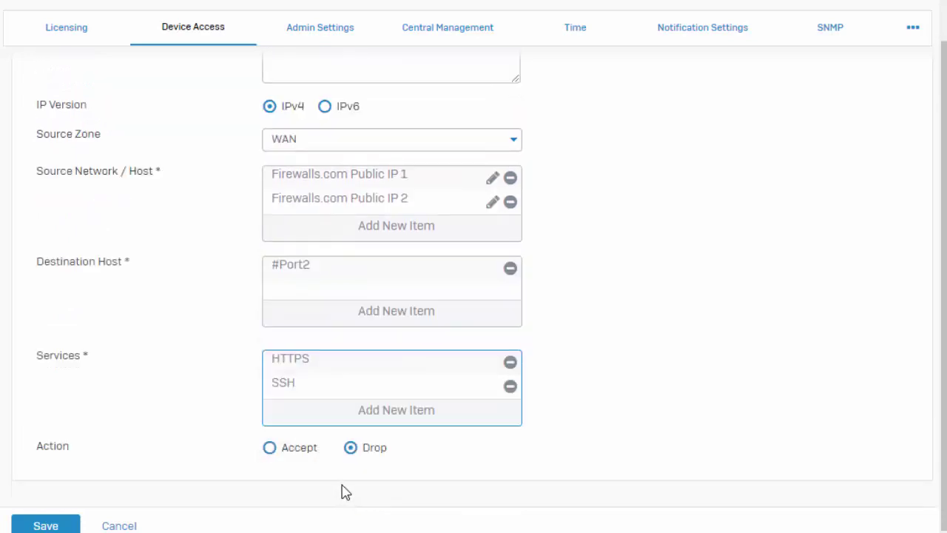
{"action": "left_click", "coordinate": [292, 452]}
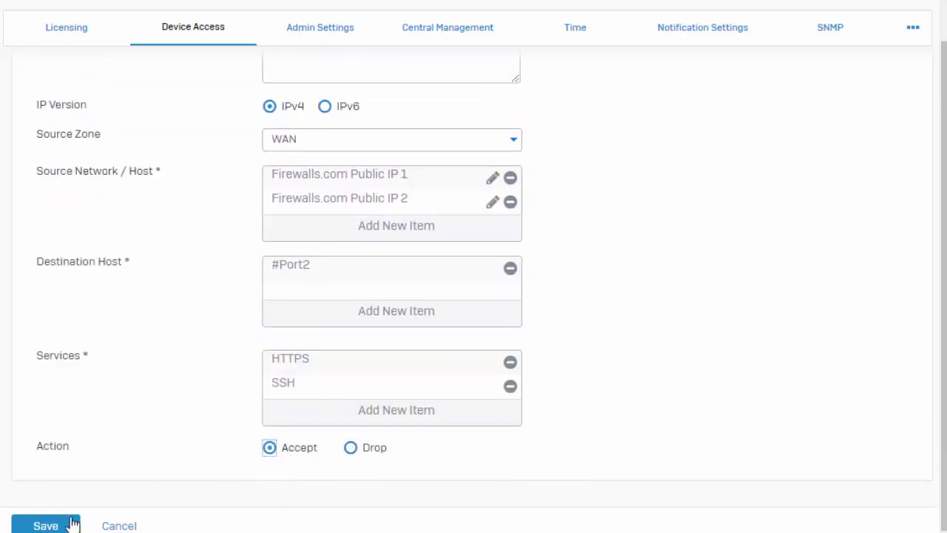
{"action": "left_click", "coordinate": [45, 525]}
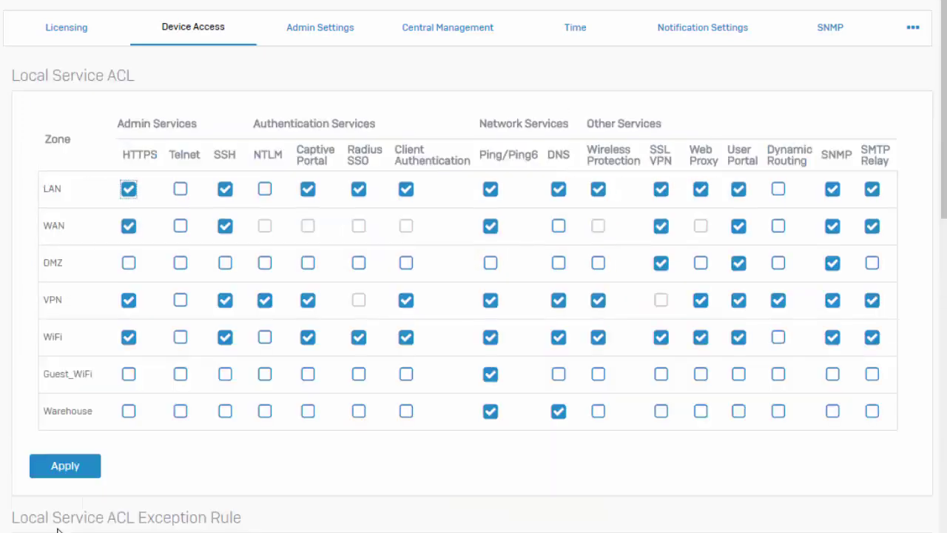
- Clear WAN's HTTPS, SSH and Ping/Ping6 boxes, apply, and confirm the HTTPS warning
{"action": "scroll", "coordinate": [60, 529], "scroll_direction": "down", "scroll_amount": 4}
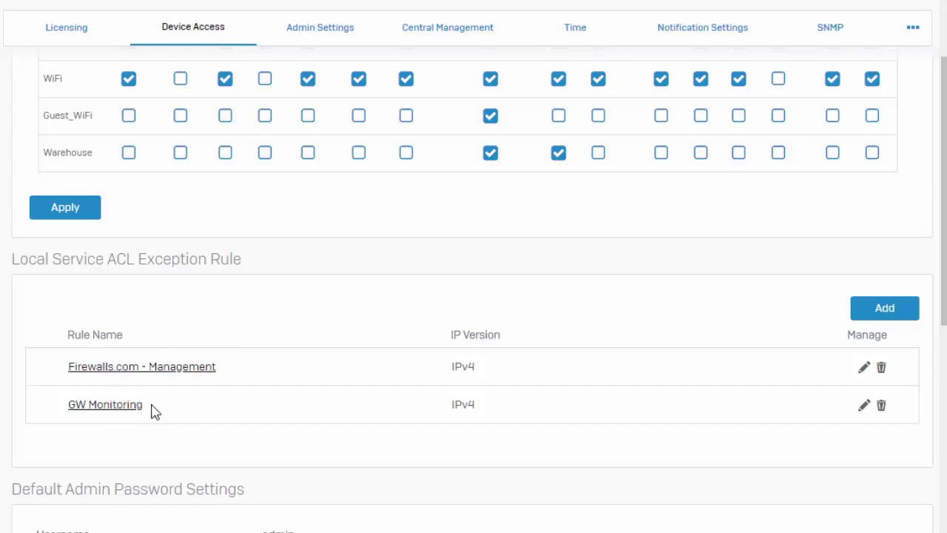
{"action": "scroll", "coordinate": [141, 418], "scroll_direction": "up", "scroll_amount": 3}
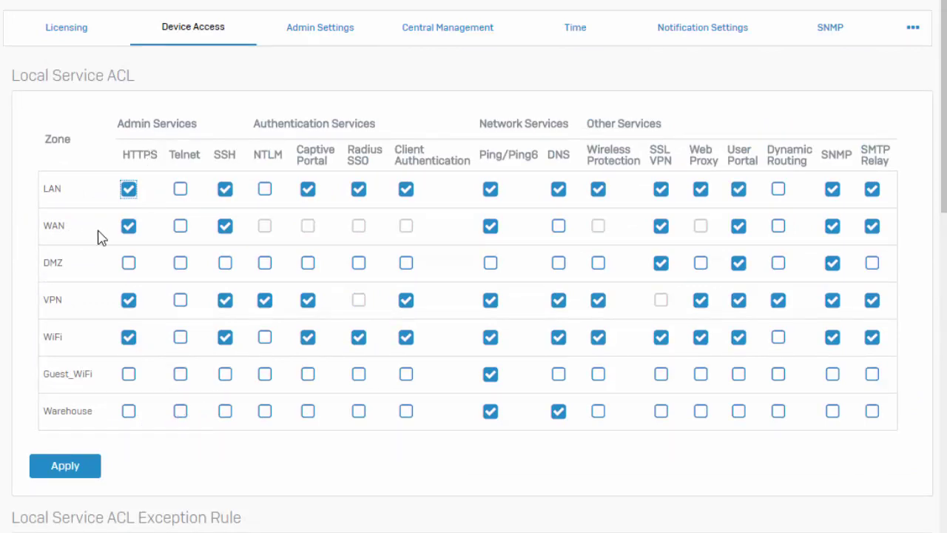
{"action": "left_click", "coordinate": [124, 231]}
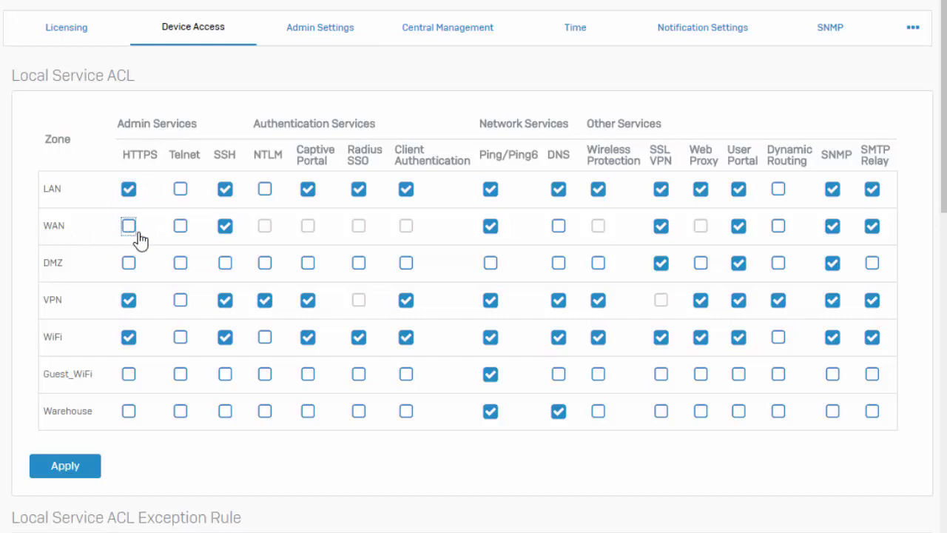
{"action": "left_click", "coordinate": [222, 232]}
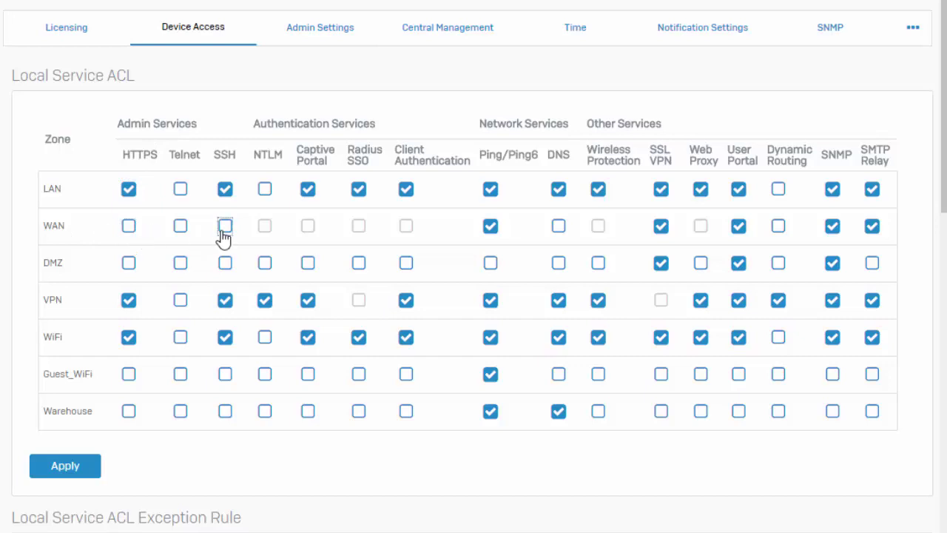
{"action": "left_click", "coordinate": [493, 232]}
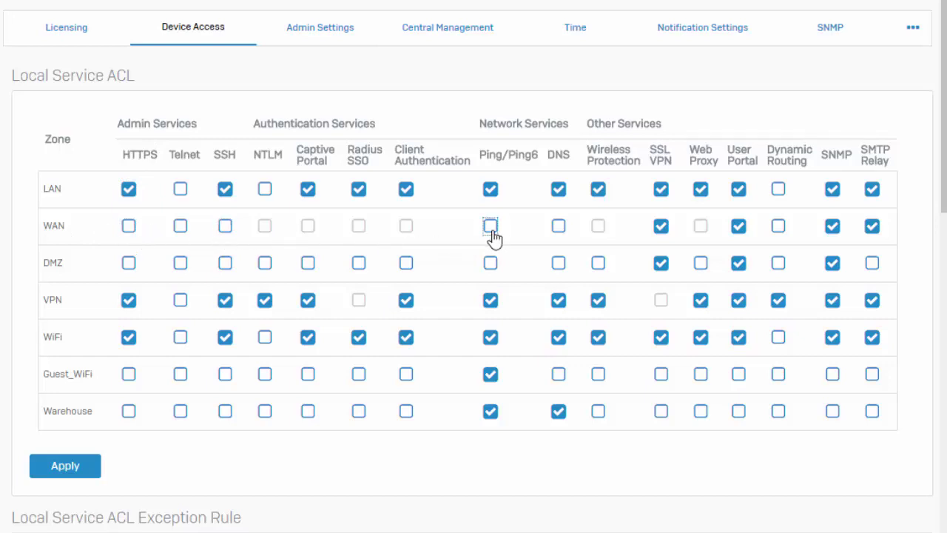
{"action": "left_click", "coordinate": [87, 471]}
{"action": "left_click", "coordinate": [330, 264]}
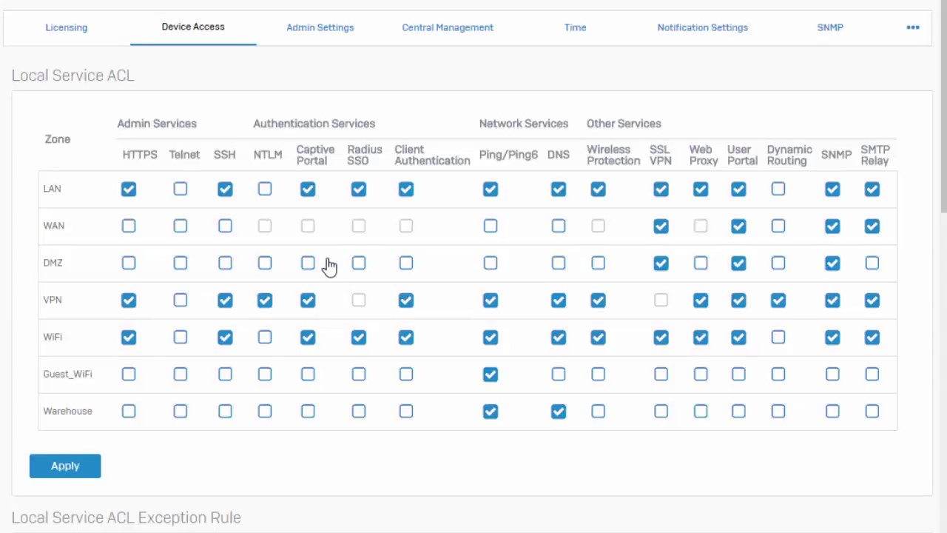